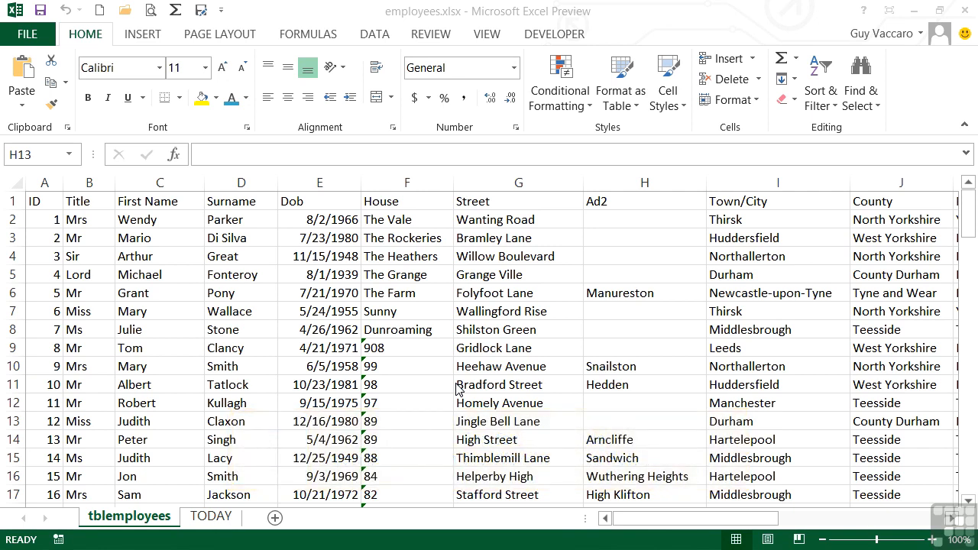
Insert three blank columns between the Dob and House columns
{"action": "left_click", "coordinate": [326, 221]}
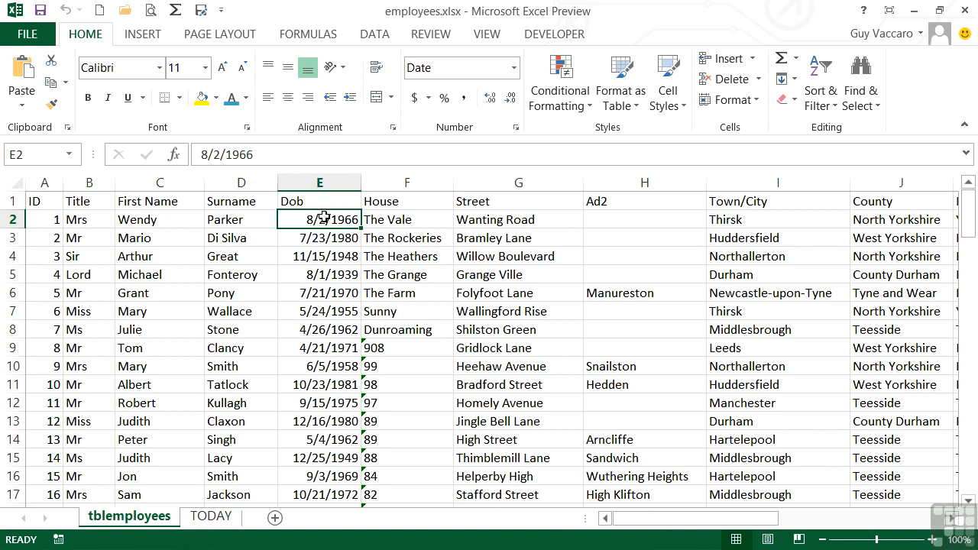
{"action": "left_click", "coordinate": [401, 182]}
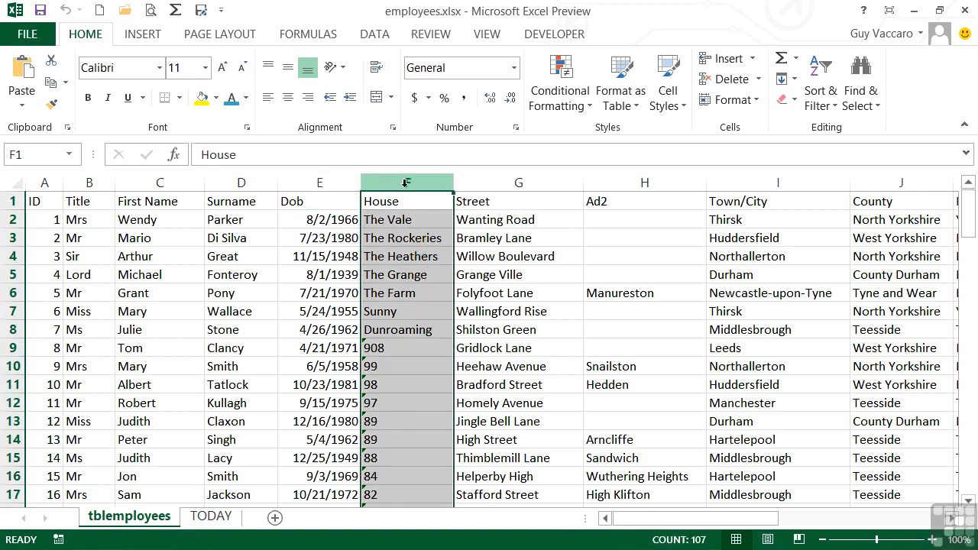
{"action": "left_click_drag", "start_coordinate": [481, 180], "coordinate": [611, 179]}
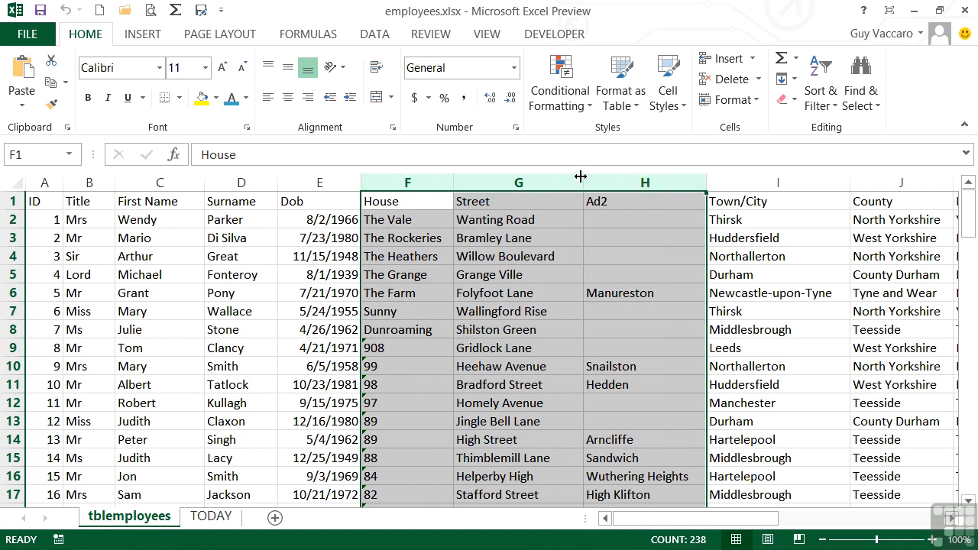
{"action": "right_click", "coordinate": [564, 181]}
{"action": "left_click", "coordinate": [611, 316]}
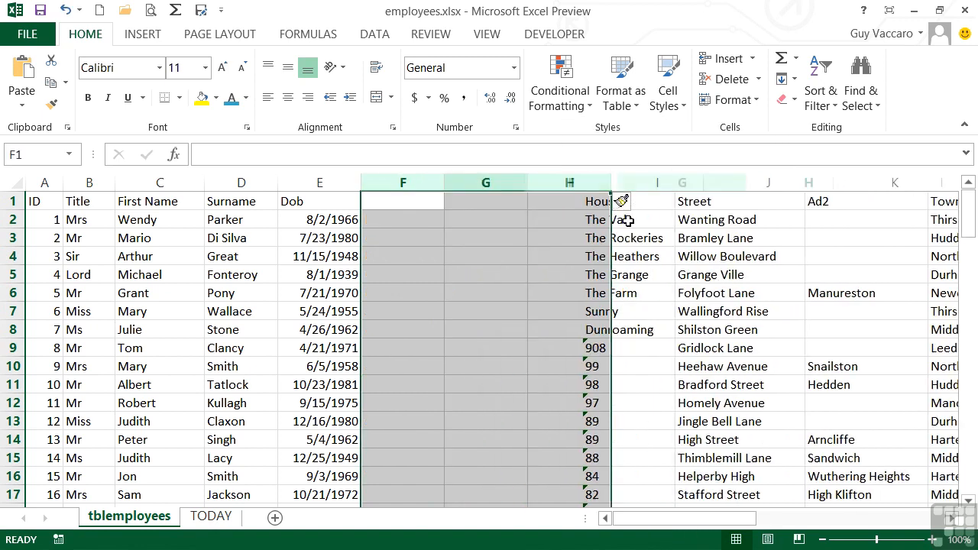
Enter the headers Month, Day and Year in cells F1, G1 and H1
{"action": "left_click", "coordinate": [430, 201]}
{"action": "type", "text": "Month"}
{"action": "key", "text": "Tab"}
{"action": "type", "text": "Day"}
{"action": "key", "text": "Tab"}
{"action": "type", "text": "Year"}
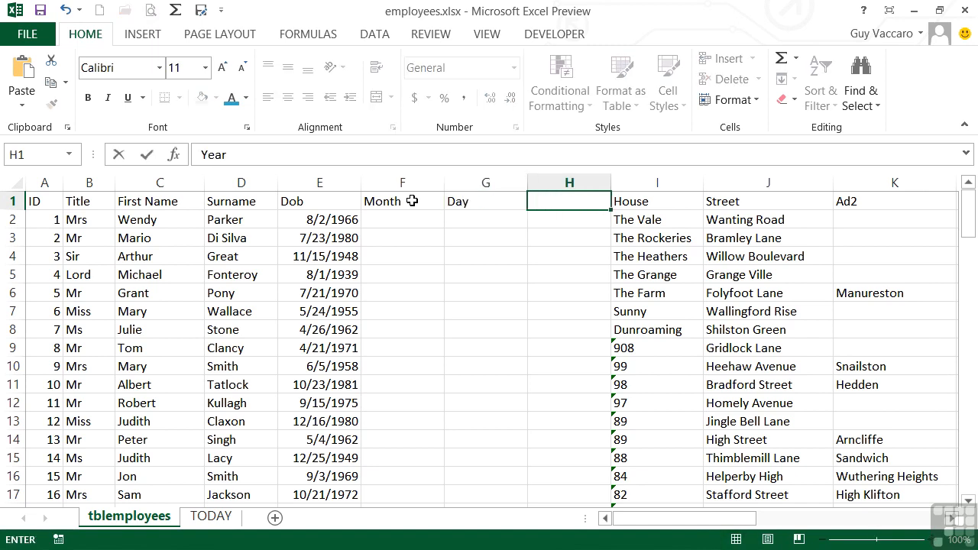
{"action": "key", "text": "Return"}
Enter the formula =MONTH(E2) in cell F2 to extract the month from the Dob date
{"action": "key", "text": "Left"}
{"action": "key", "text": "Right"}
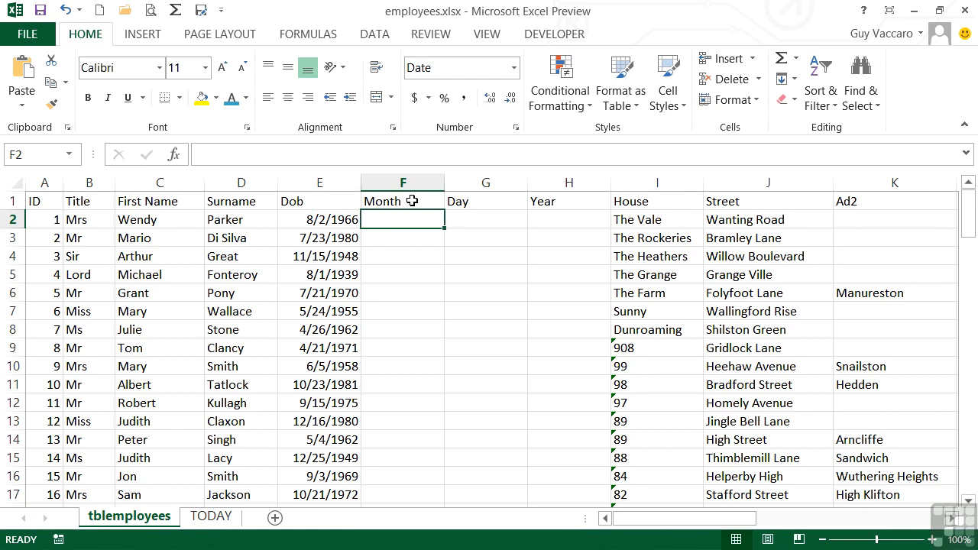
{"action": "type", "text": "="}
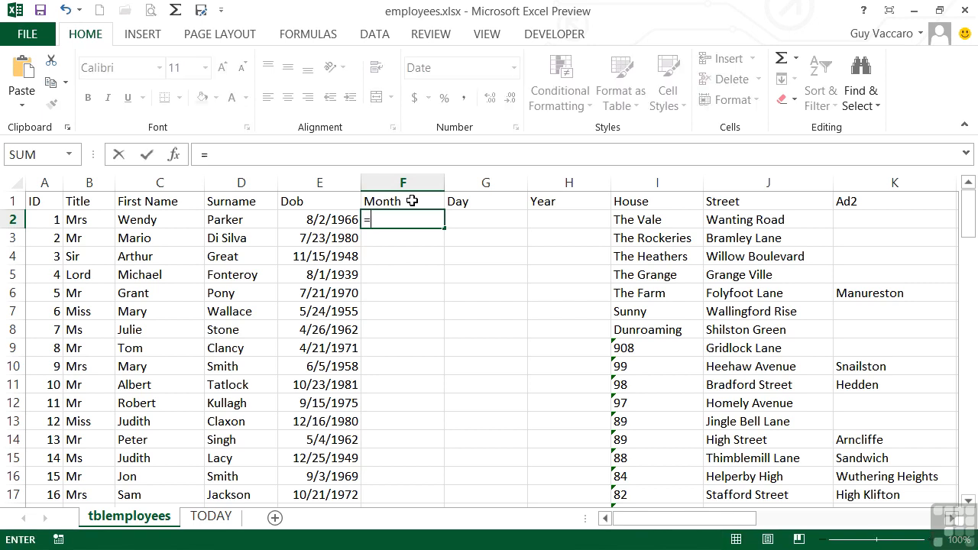
{"action": "type", "text": "mont"}
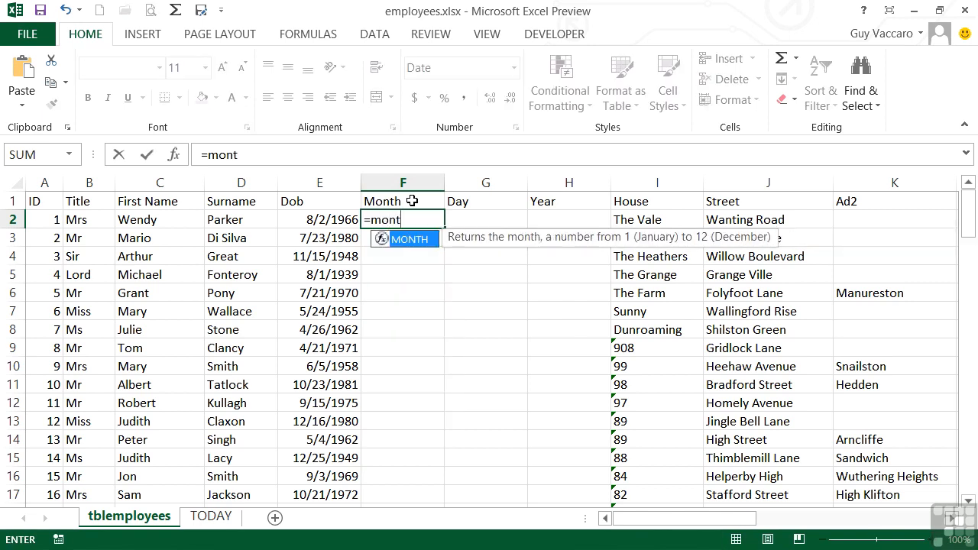
{"action": "type", "text": "h("}
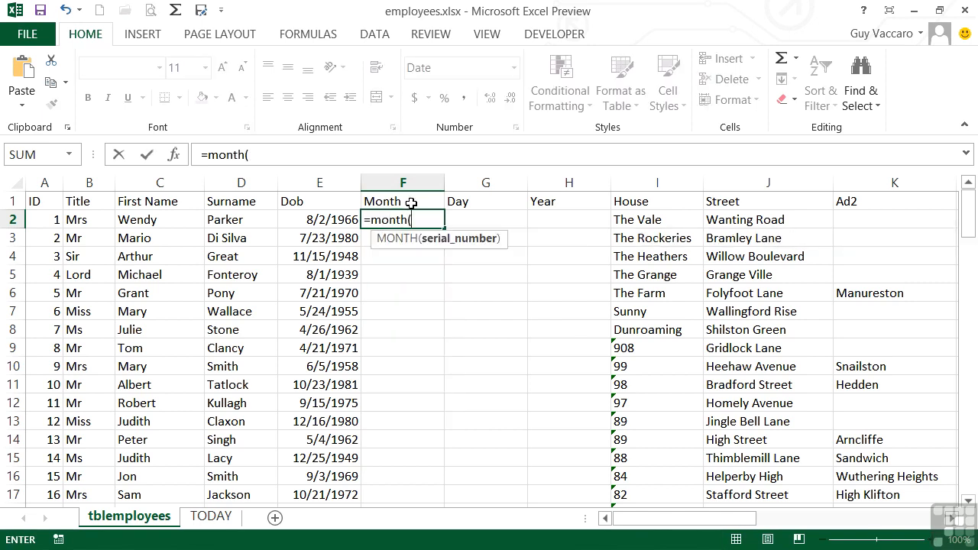
{"action": "left_click", "coordinate": [335, 219]}
{"action": "type", "text": ")"}
{"action": "key", "text": "Return"}
{"action": "key", "text": "Up"}
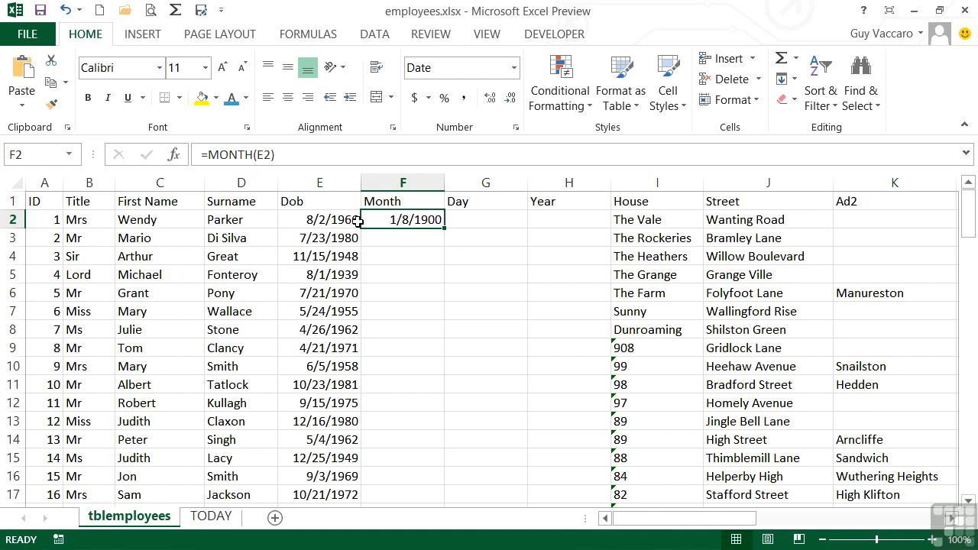
Apply the General number format to cells F2:H2 and autofit the width of the Month column
{"action": "left_click_drag", "start_coordinate": [420, 220], "coordinate": [541, 216]}
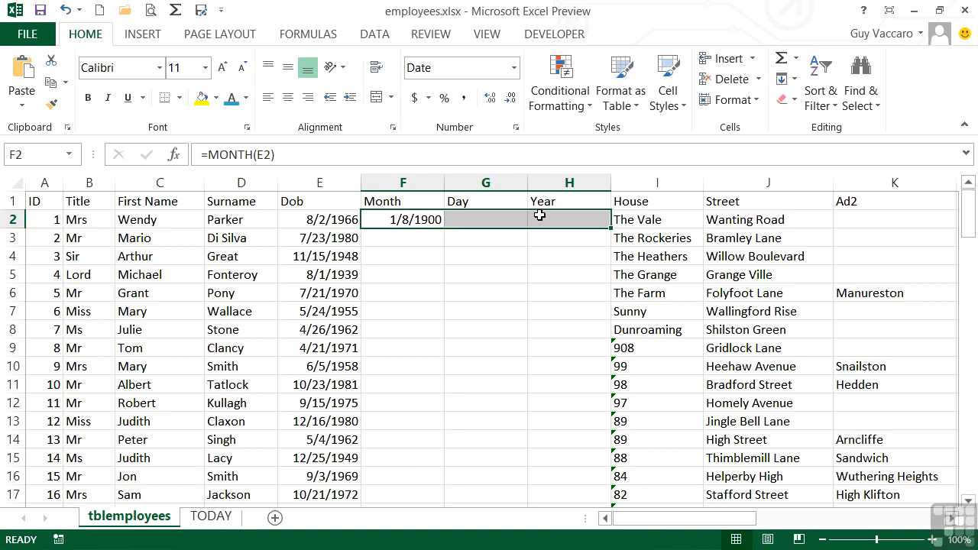
{"action": "left_click", "coordinate": [517, 70]}
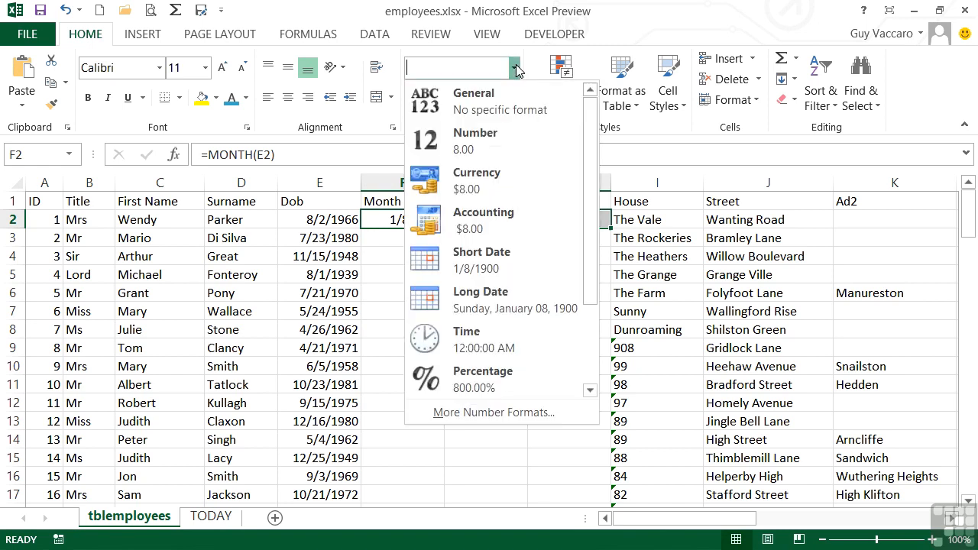
{"action": "left_click", "coordinate": [459, 103]}
{"action": "left_click", "coordinate": [400, 220]}
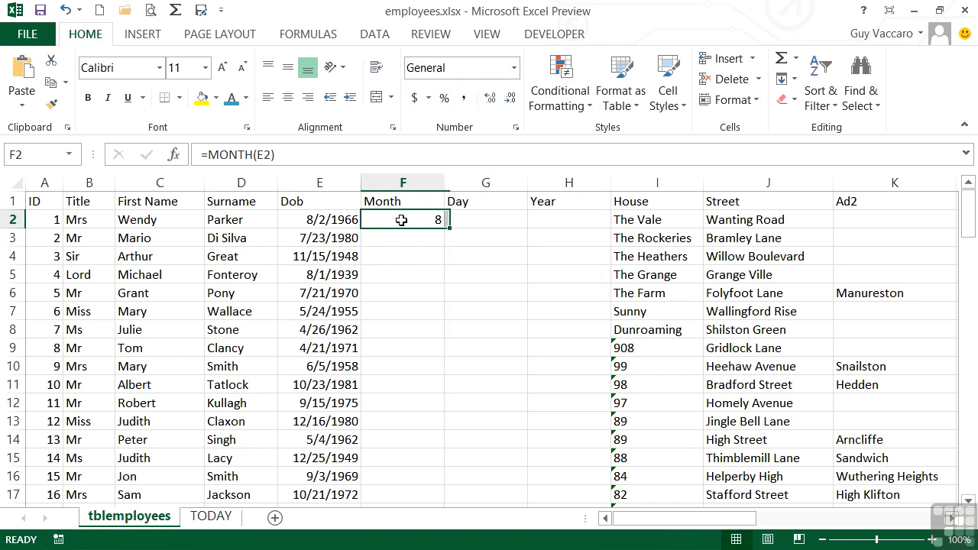
{"action": "double_click", "coordinate": [444, 184]}
Enter the formula =DAY(E2) in cell G2 and autofit the width of the Day column
{"action": "left_click", "coordinate": [431, 221]}
{"action": "type", "text": "="}
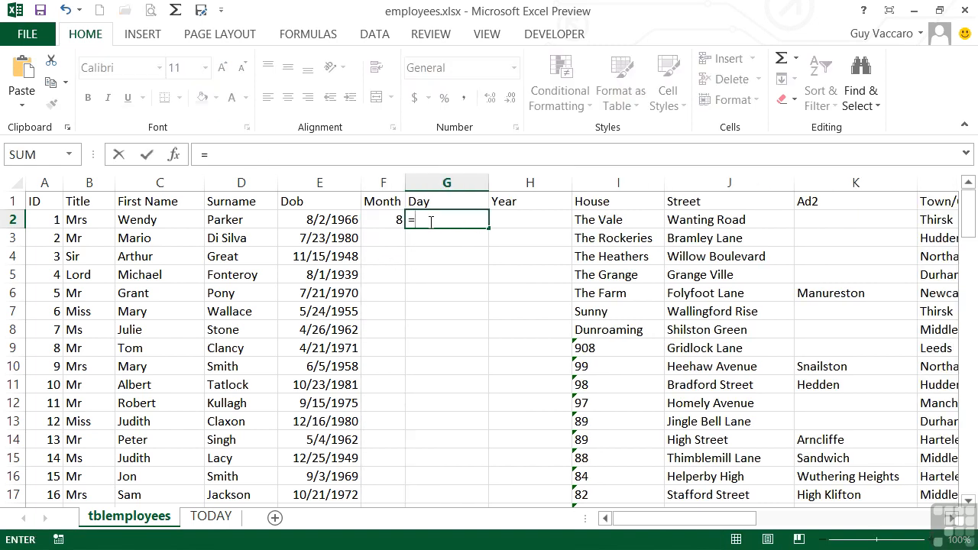
{"action": "type", "text": "day("}
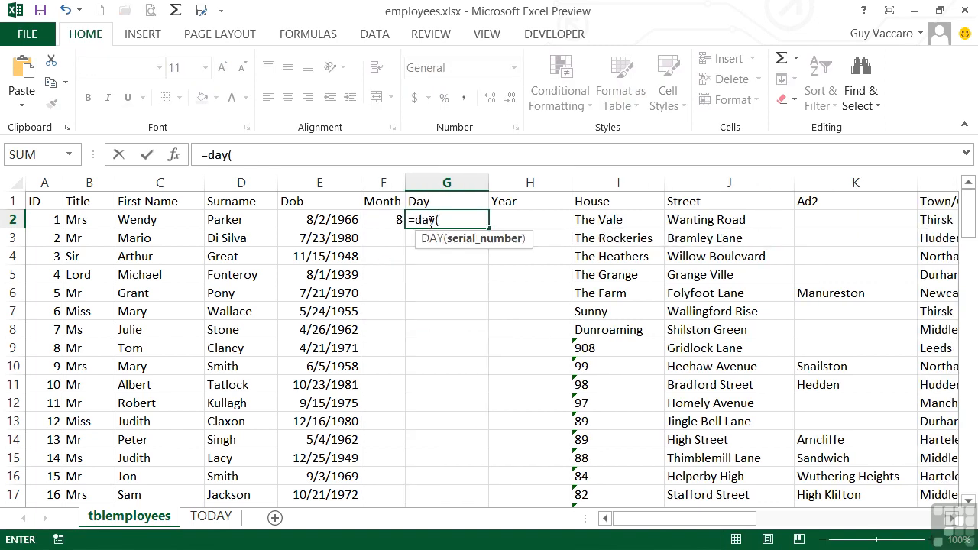
{"action": "left_click", "coordinate": [347, 222]}
{"action": "type", "text": ")"}
{"action": "key", "text": "Return"}
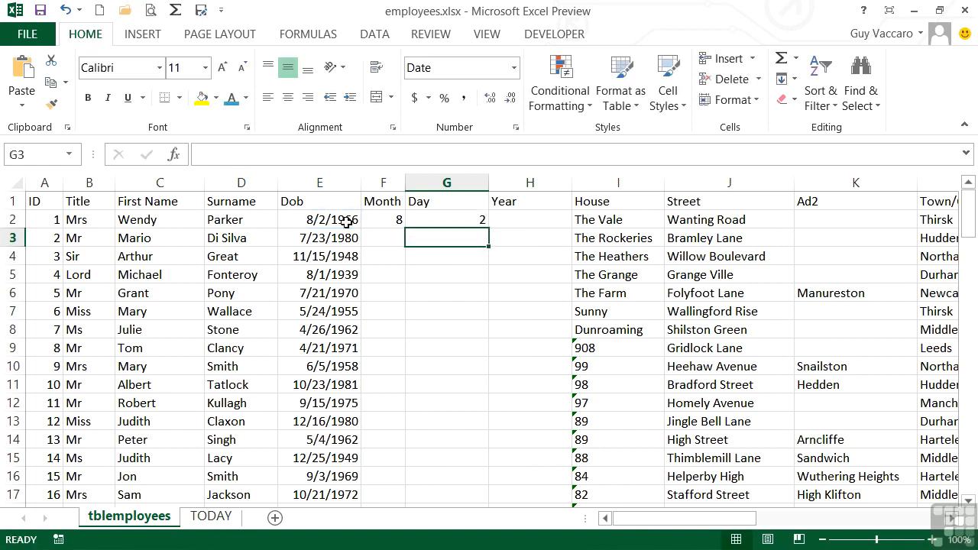
{"action": "key", "text": "Up"}
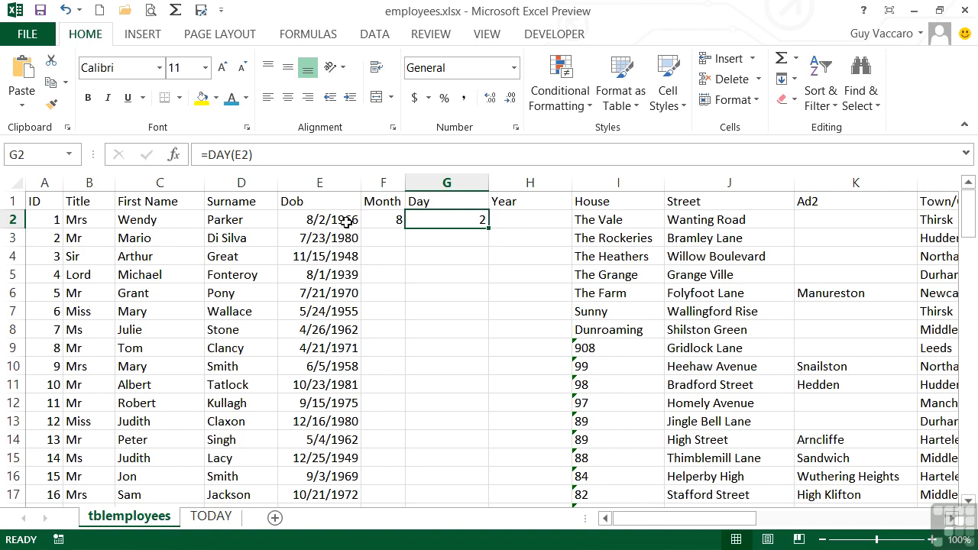
{"action": "double_click", "coordinate": [489, 184]}
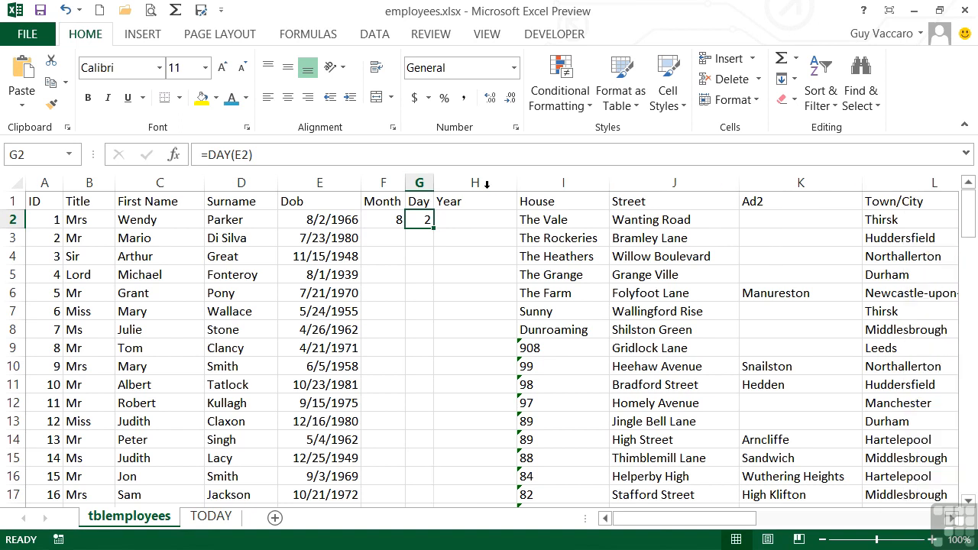
Enter the formula =YEAR(E2) in cell H2 and autofit the width of the Year column
{"action": "left_click", "coordinate": [481, 222]}
{"action": "type", "text": "=y"}
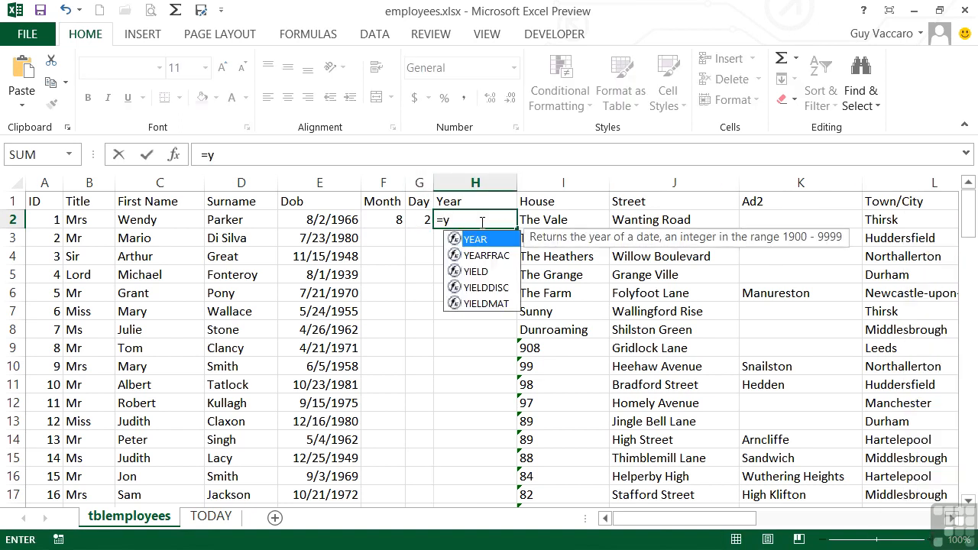
{"action": "type", "text": "ear("}
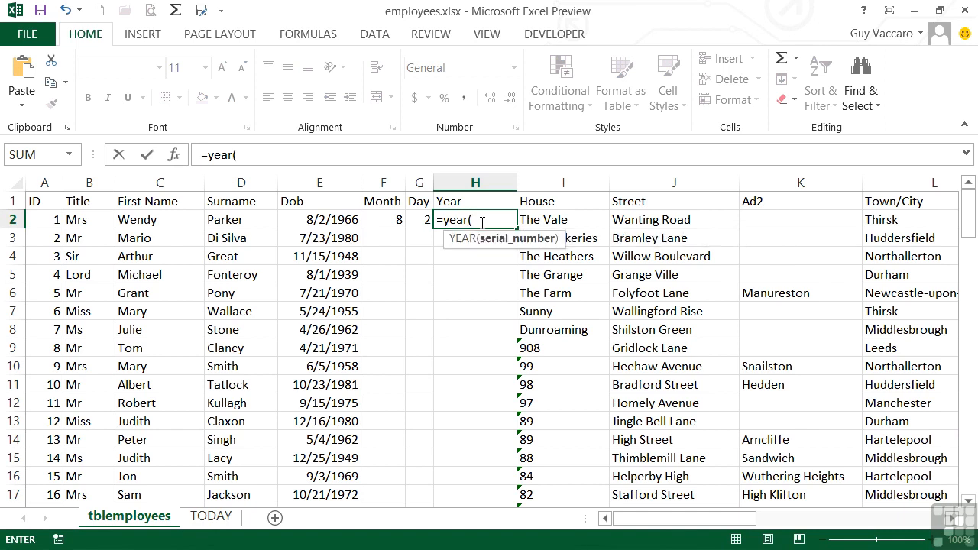
{"action": "left_click", "coordinate": [337, 220]}
{"action": "type", "text": ")"}
{"action": "key", "text": "Return"}
{"action": "key", "text": "Up"}
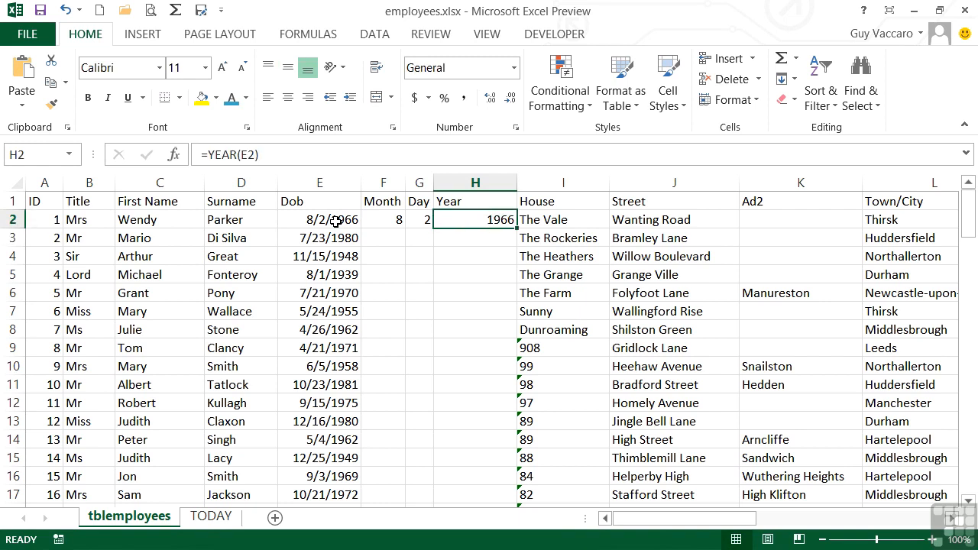
{"action": "double_click", "coordinate": [512, 185]}
Fill the Month, Day and Year formulas in F2:H2 down through all employee rows
{"action": "left_click_drag", "start_coordinate": [382, 219], "coordinate": [448, 221]}
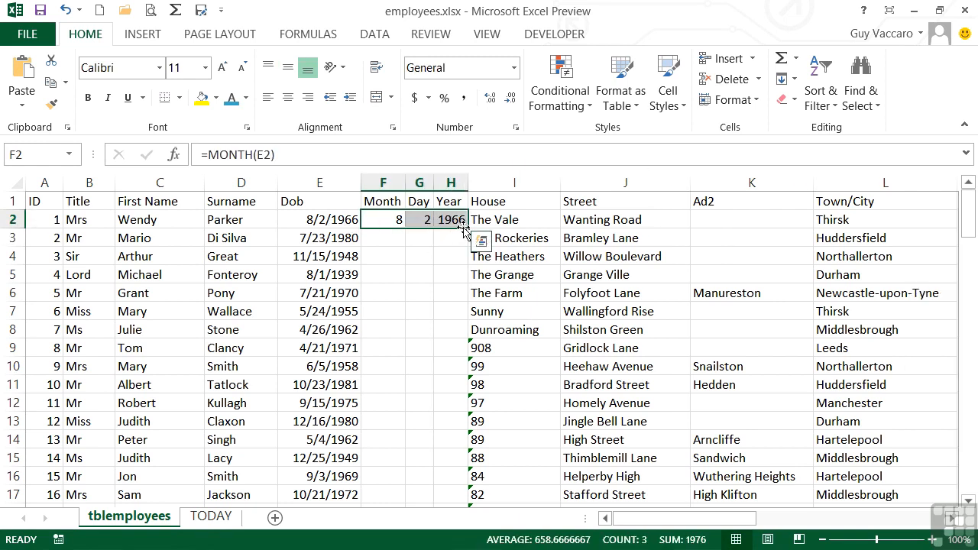
{"action": "double_click", "coordinate": [466, 227]}
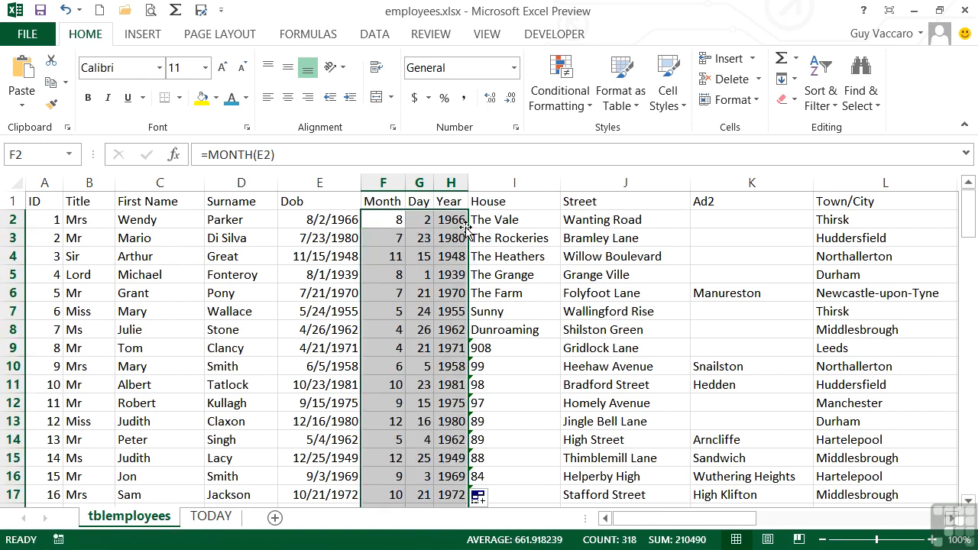
{"action": "left_click", "coordinate": [388, 260]}
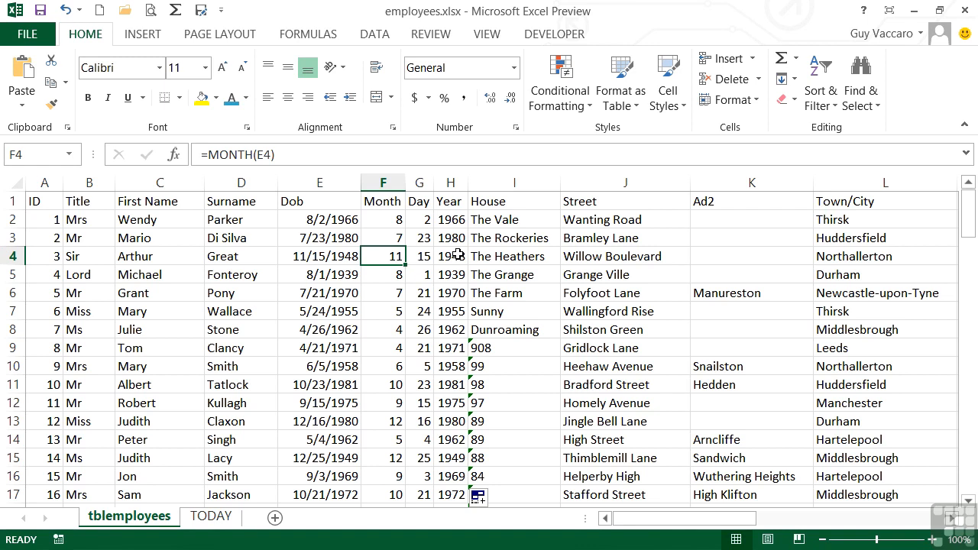
Insert a column before House, headed Dob2 in cell I1, and make it wide enough for full dates
{"action": "right_click", "coordinate": [528, 184]}
{"action": "left_click", "coordinate": [573, 321]}
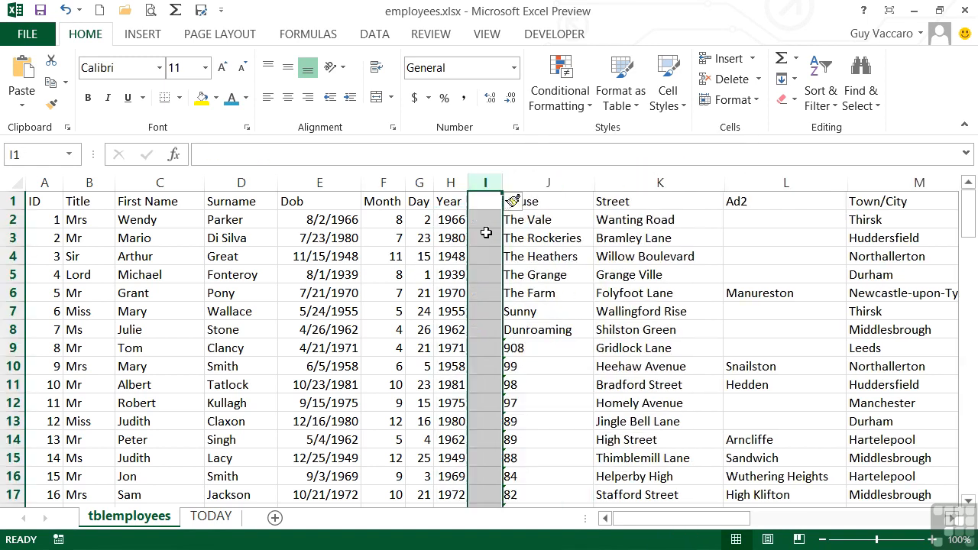
{"action": "left_click", "coordinate": [489, 200]}
{"action": "type", "text": "Dob"}
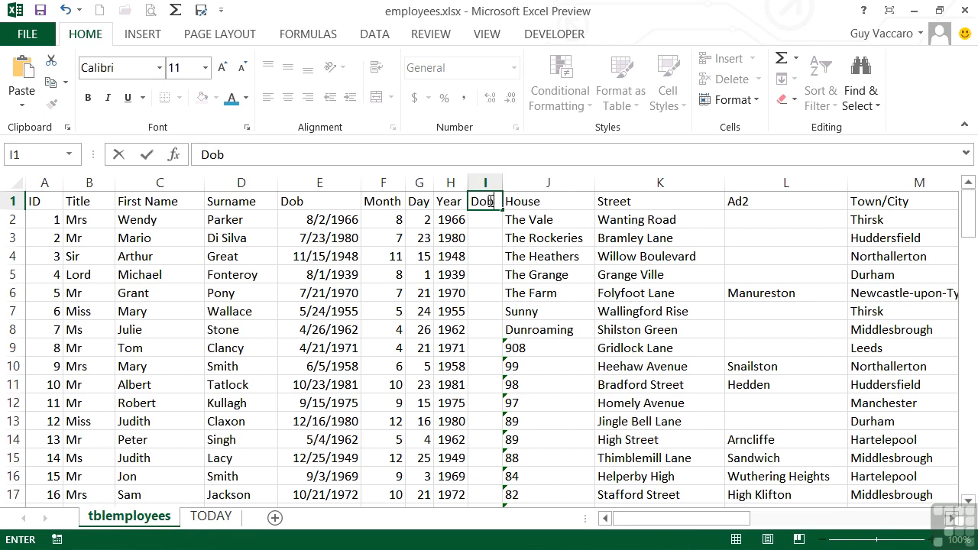
{"action": "type", "text": "2"}
{"action": "key", "text": "Return"}
{"action": "left_click_drag", "start_coordinate": [503, 183], "coordinate": [566, 187]}
Enter the formula =CONCATENATE(F2,"/",G2,"/",H2) in cell I2 to join month, day and year with slashes
{"action": "double_click", "coordinate": [542, 222]}
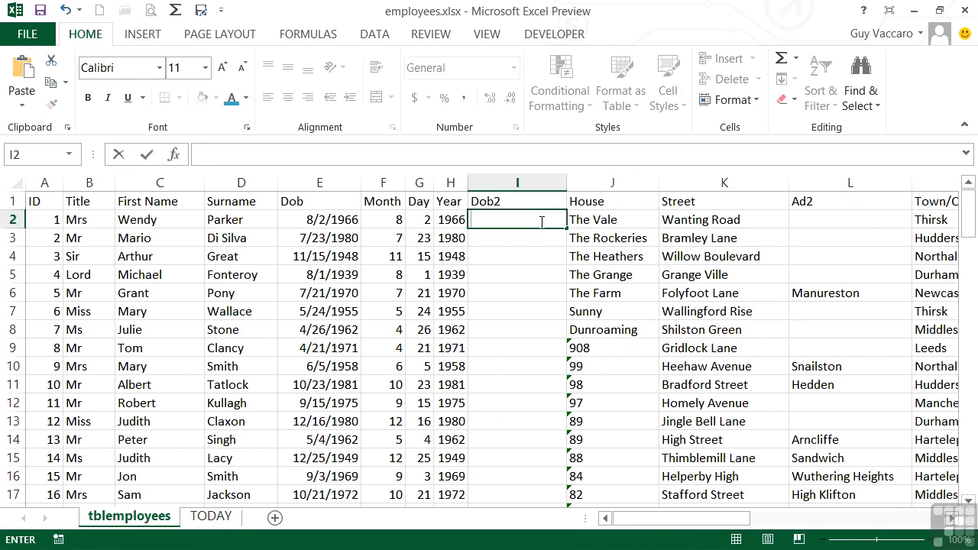
{"action": "type", "text": "=con"}
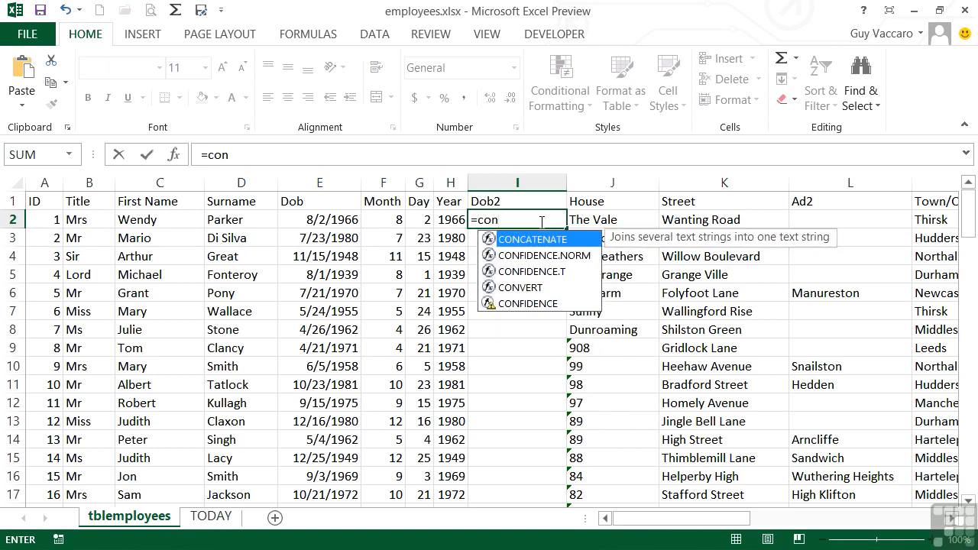
{"action": "key", "text": "Tab"}
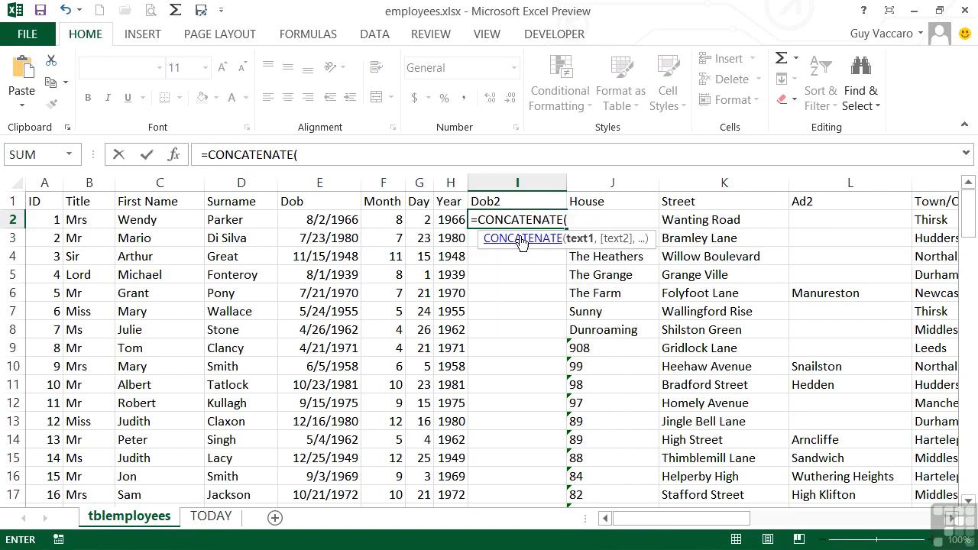
{"action": "left_click", "coordinate": [385, 219]}
{"action": "type", "text": ",\"/\","}
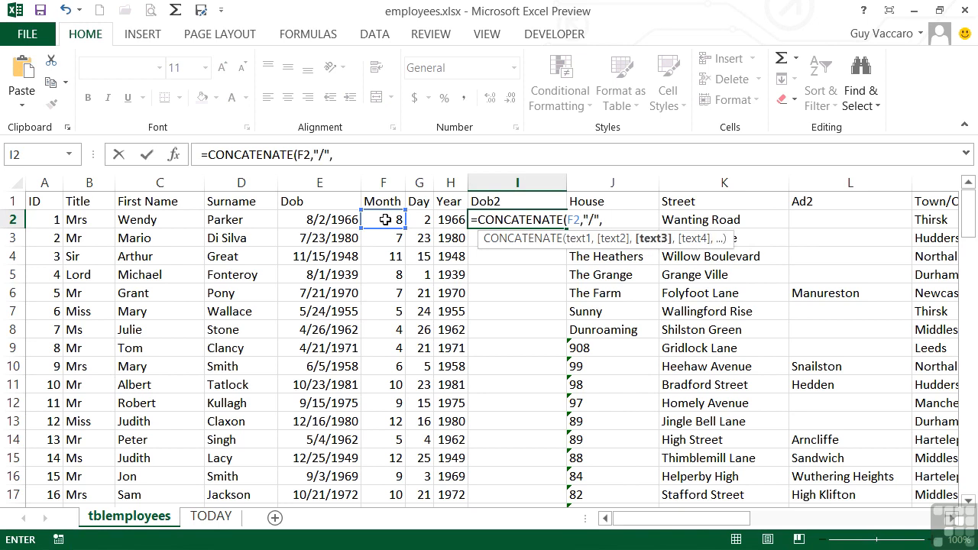
{"action": "left_click", "coordinate": [422, 219]}
{"action": "type", "text": ",\"/\""}
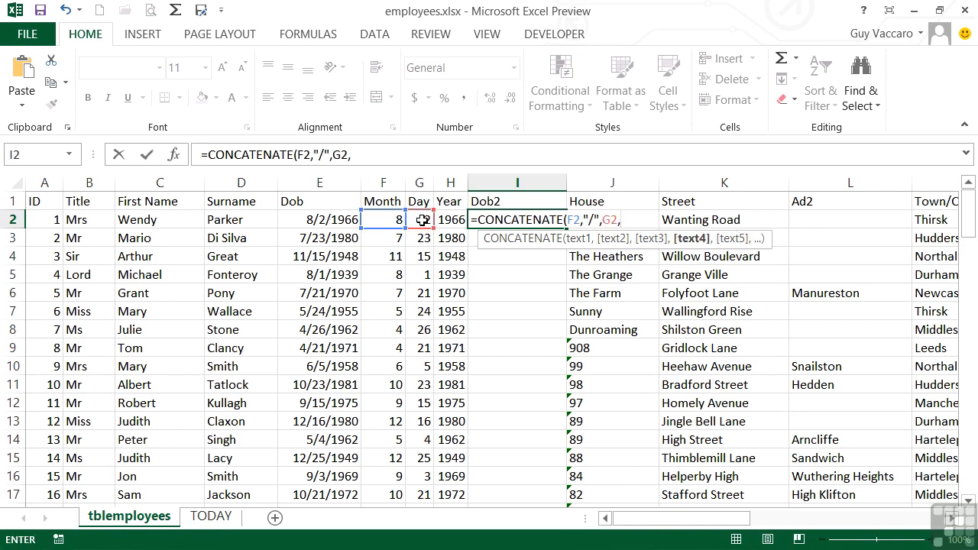
{"action": "type", "text": ","}
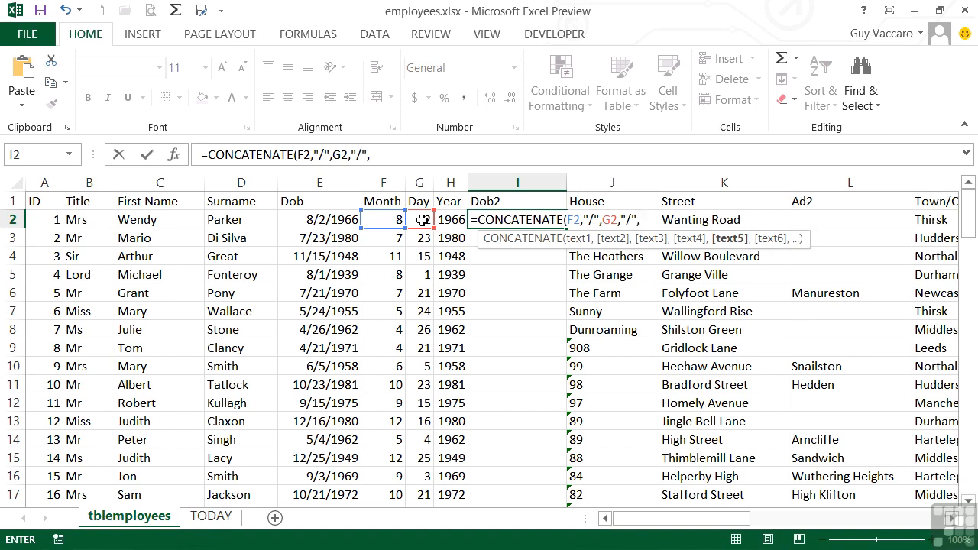
{"action": "left_click", "coordinate": [450, 220]}
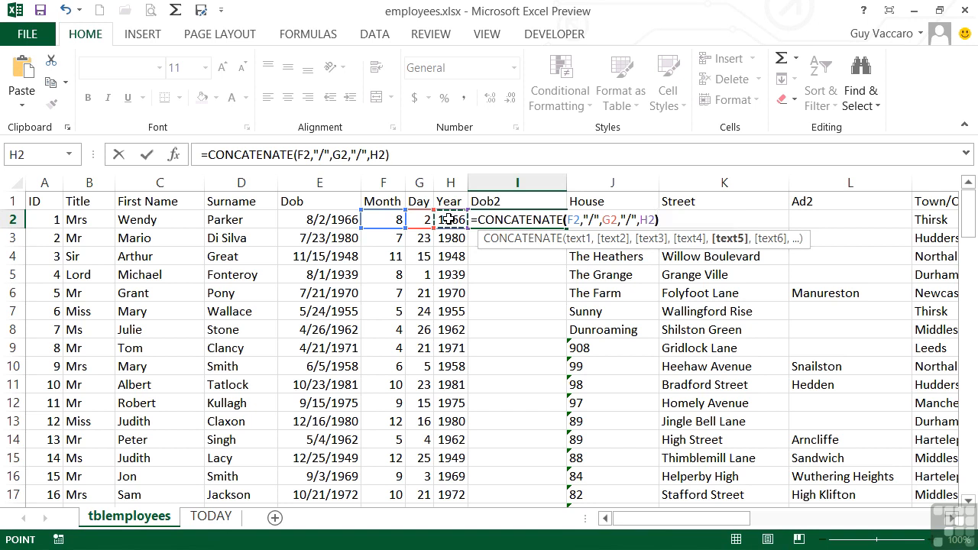
{"action": "type", "text": ")"}
{"action": "key", "text": "Return"}
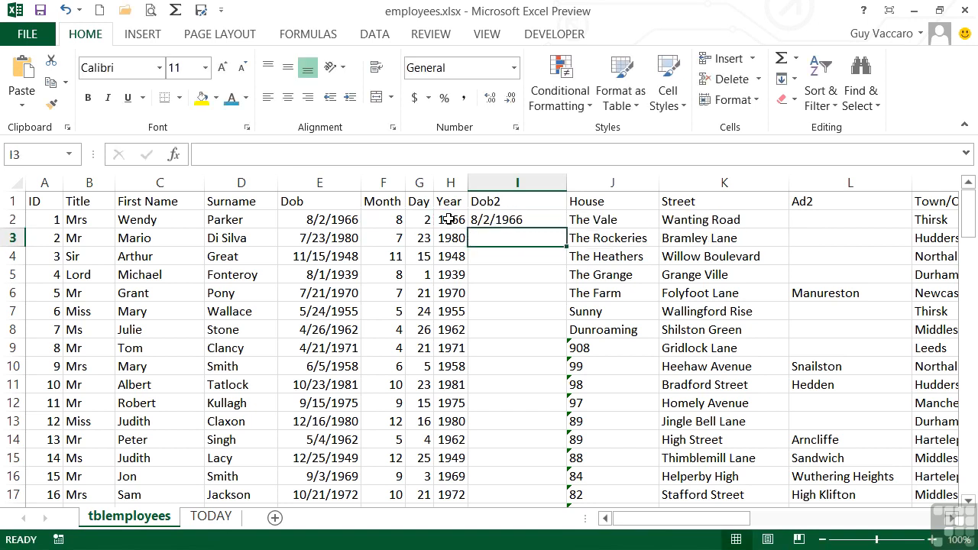
{"action": "left_click", "coordinate": [535, 219]}
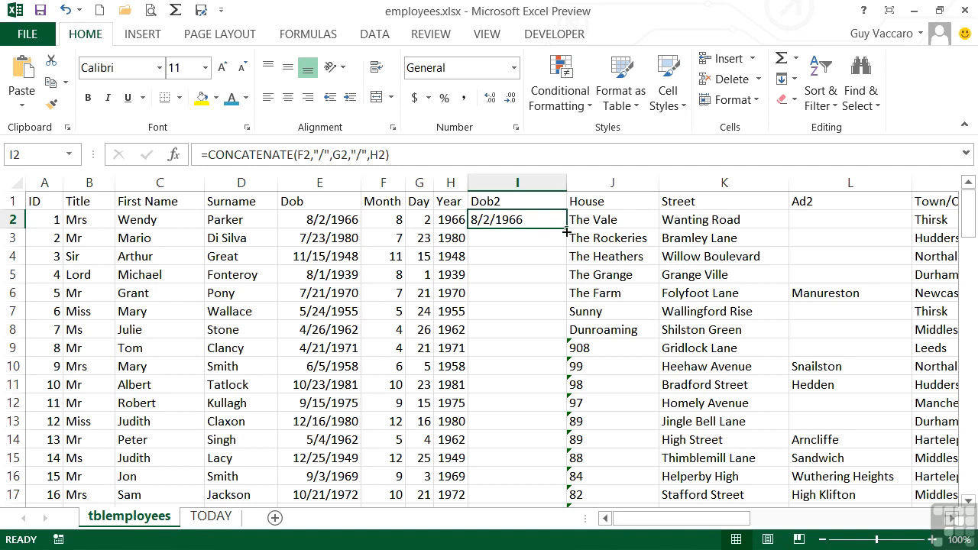
Fill the Dob2 concatenation formula in I2 down through all employee rows
{"action": "double_click", "coordinate": [566, 228]}
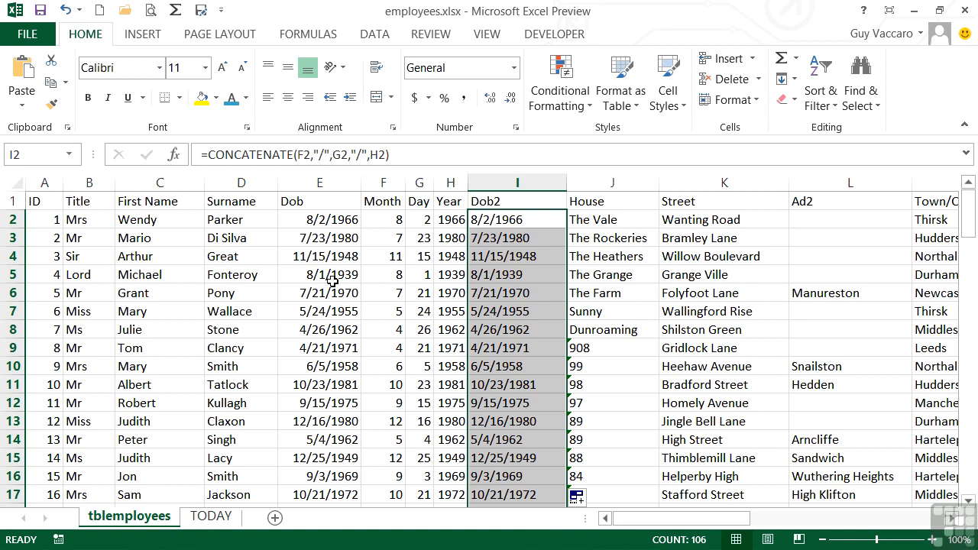
{"action": "left_click", "coordinate": [495, 257]}
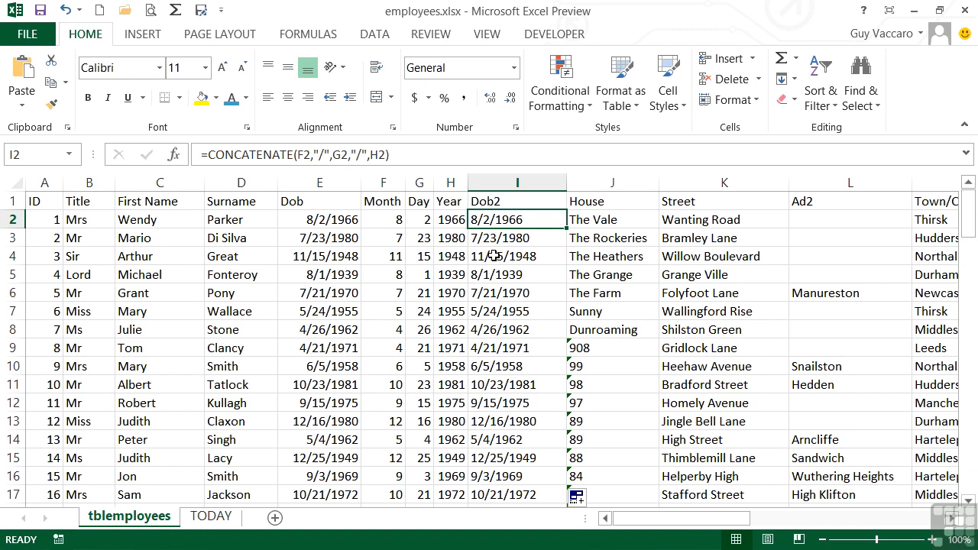
Insert a column before House and head it Dob3 in cell J1
{"action": "right_click", "coordinate": [616, 185]}
{"action": "left_click", "coordinate": [684, 330]}
{"action": "left_click", "coordinate": [589, 202]}
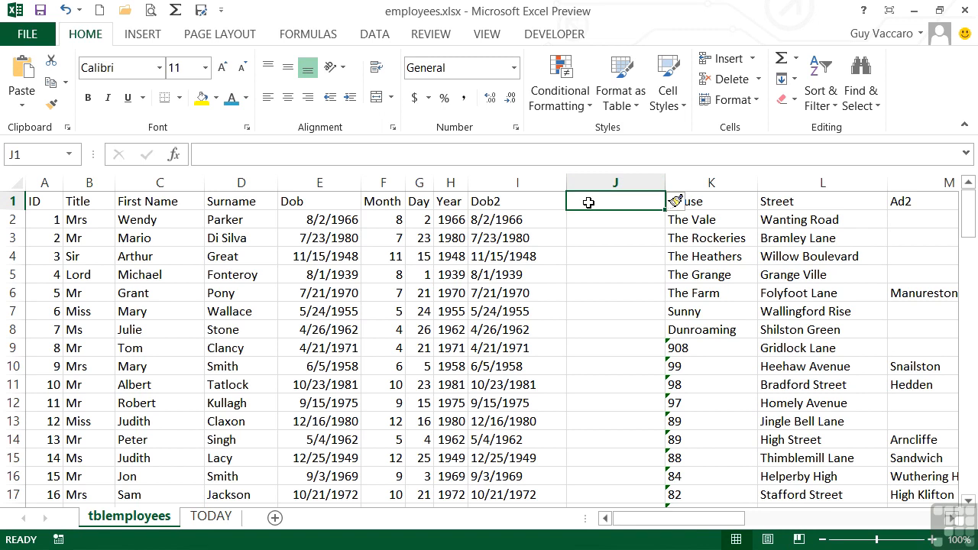
{"action": "type", "text": "Dob3"}
{"action": "key", "text": "Return"}
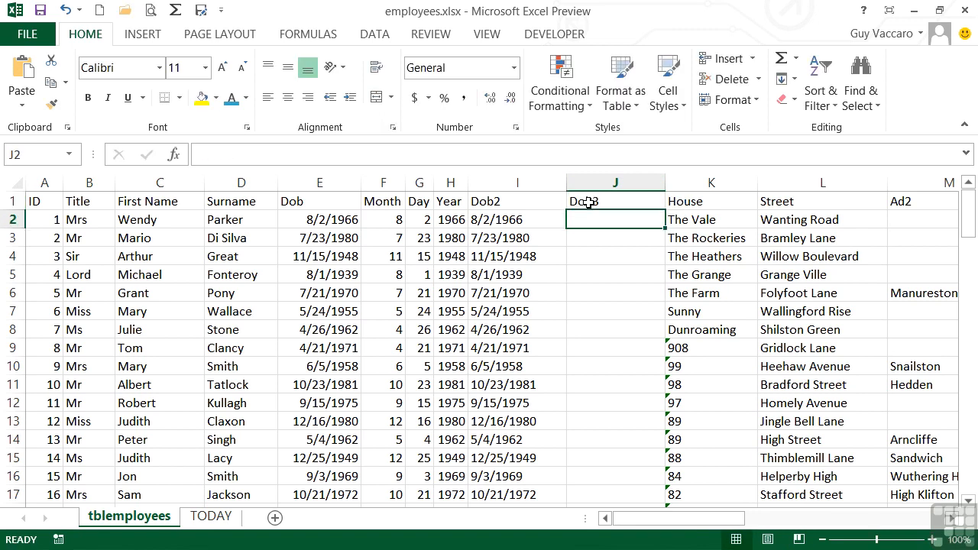
Enter the formula =DATE(H2,F2,G2) in cell J2 and fill it down through all employee rows
{"action": "type", "text": "=date"}
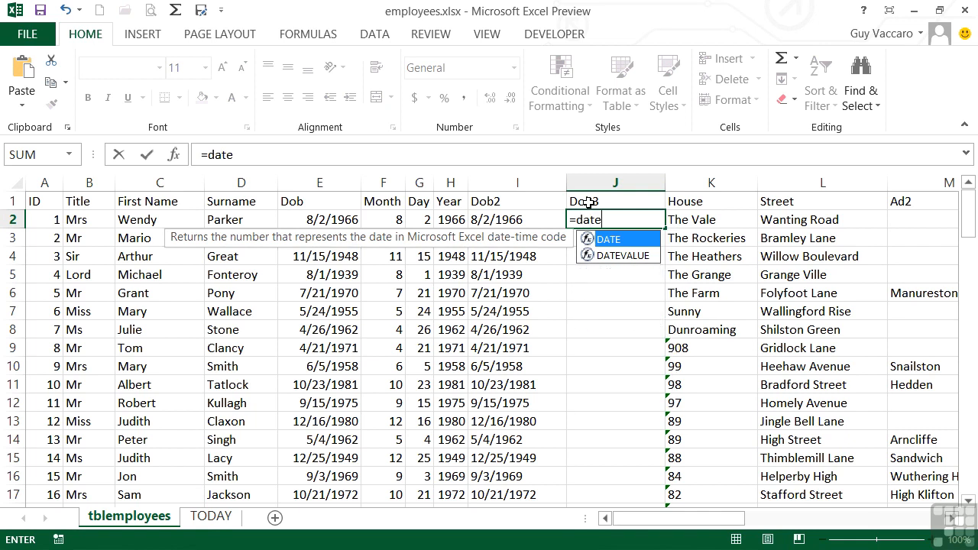
{"action": "type", "text": "("}
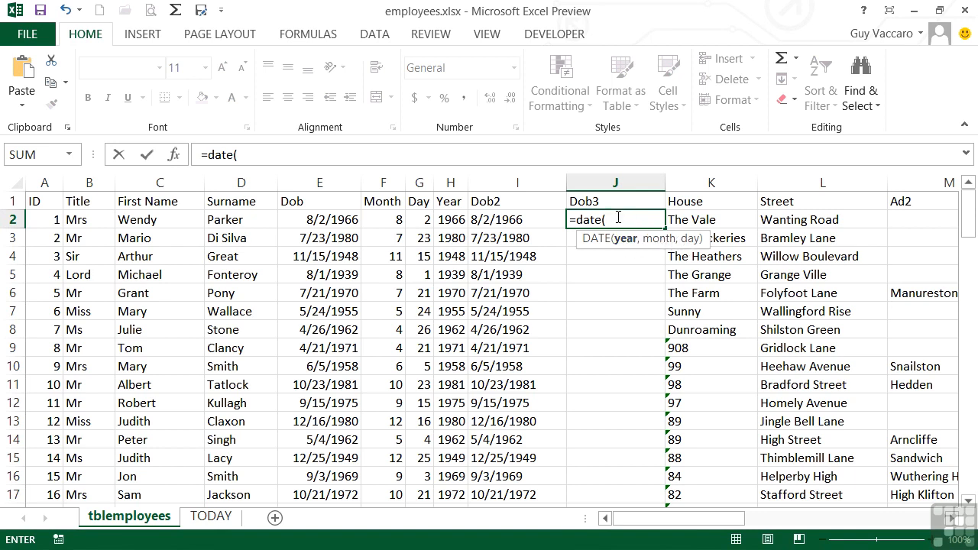
{"action": "left_click", "coordinate": [453, 218]}
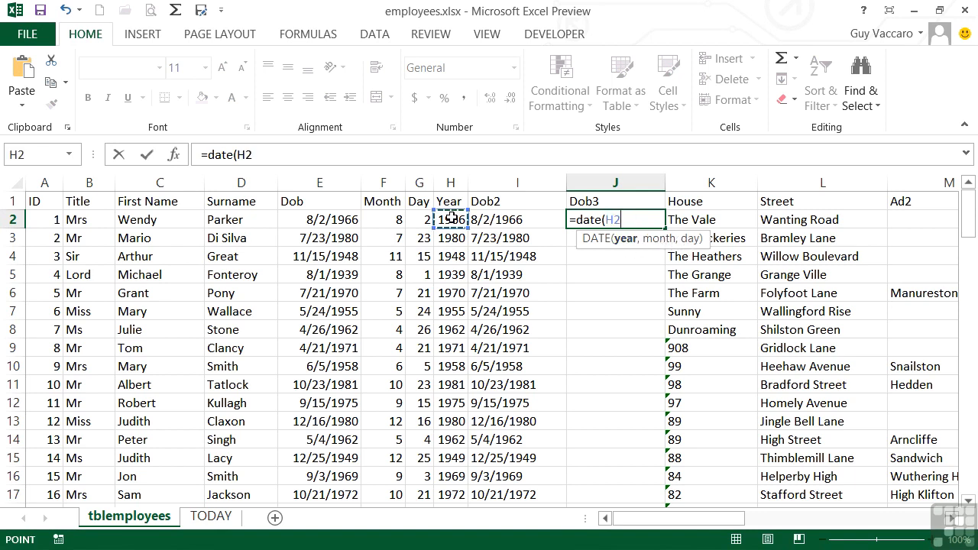
{"action": "type", "text": ","}
{"action": "left_click", "coordinate": [392, 218]}
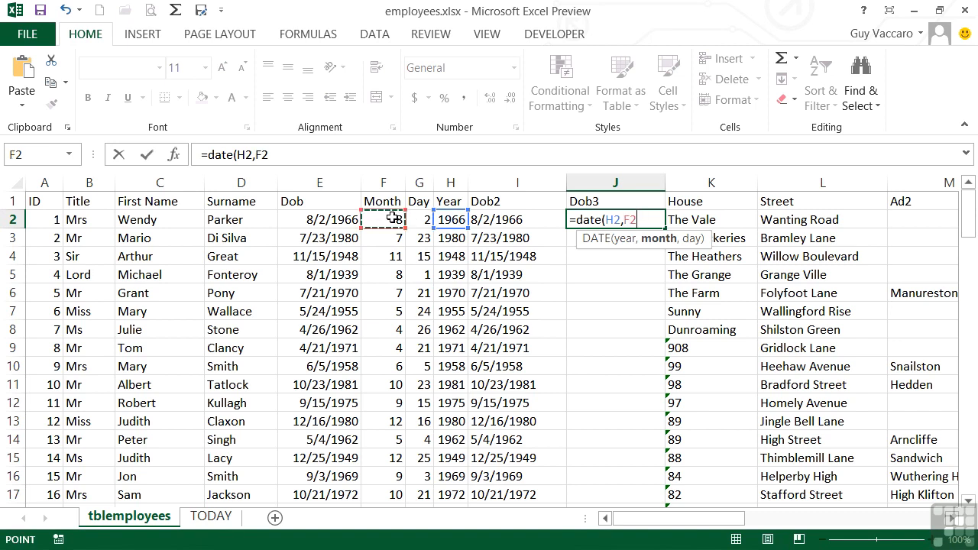
{"action": "type", "text": ","}
{"action": "left_click", "coordinate": [419, 219]}
{"action": "type", "text": ")"}
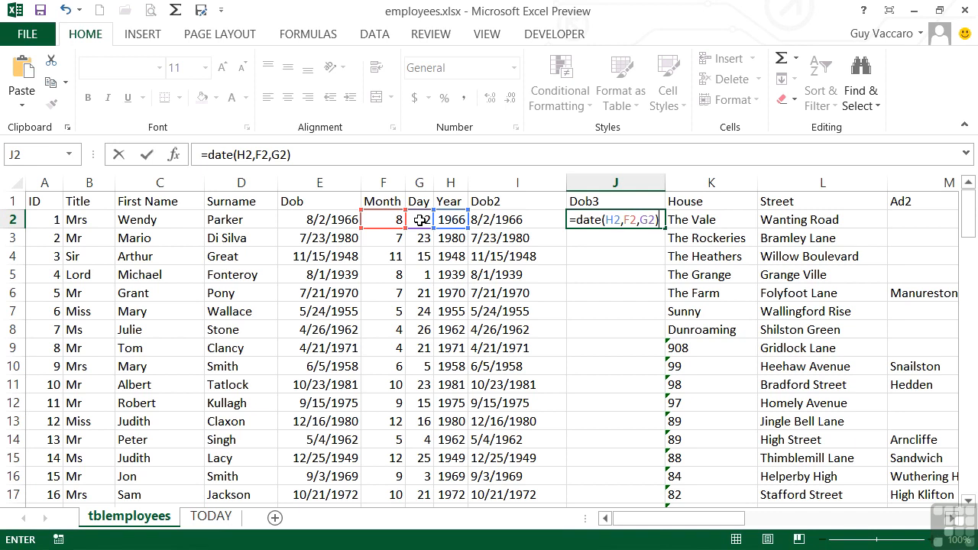
{"action": "key", "text": "Return"}
{"action": "key", "text": "Up"}
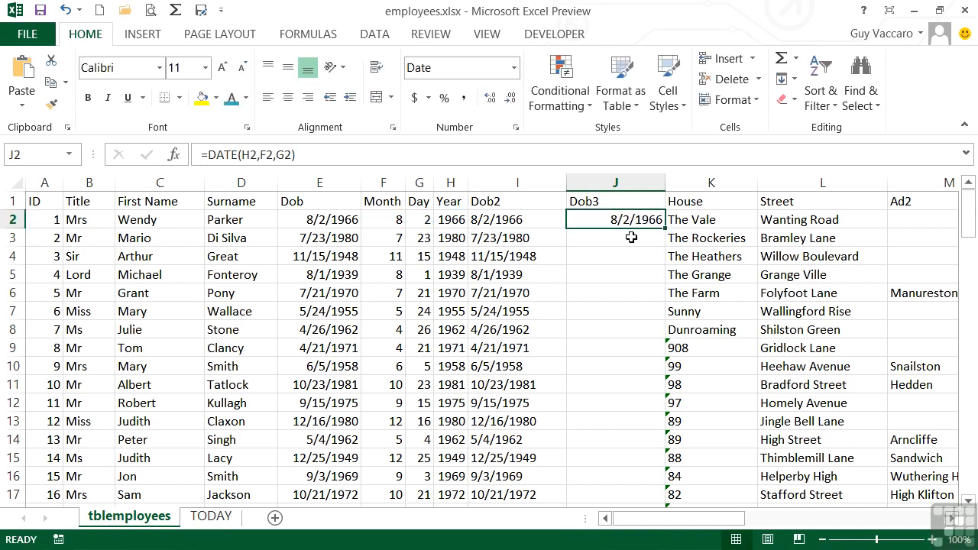
{"action": "double_click", "coordinate": [665, 229]}
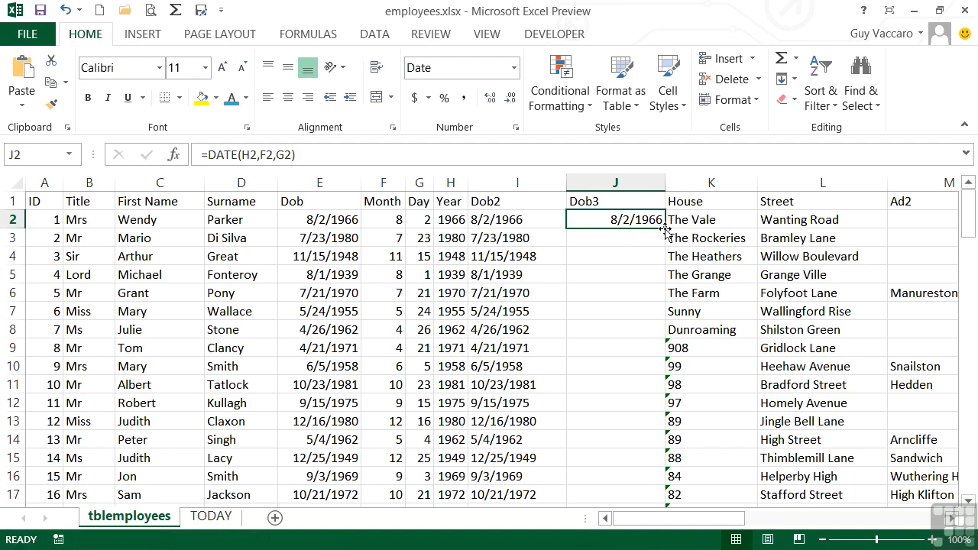